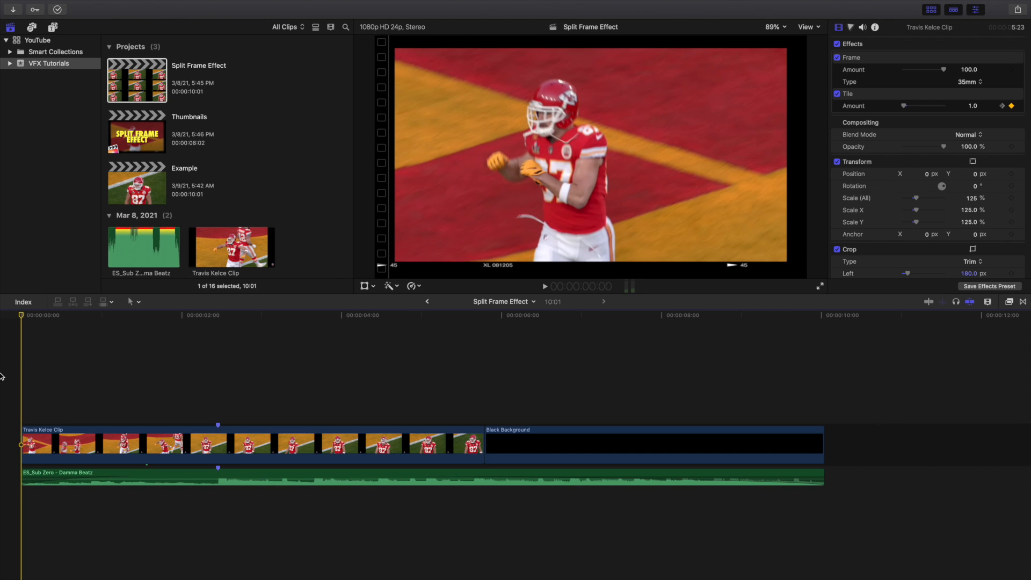
Play back the finished Split Frame Effect project from the start and select its Travis Kelce Clip to examine the applied effects.
{"action": "key", "text": "space"}
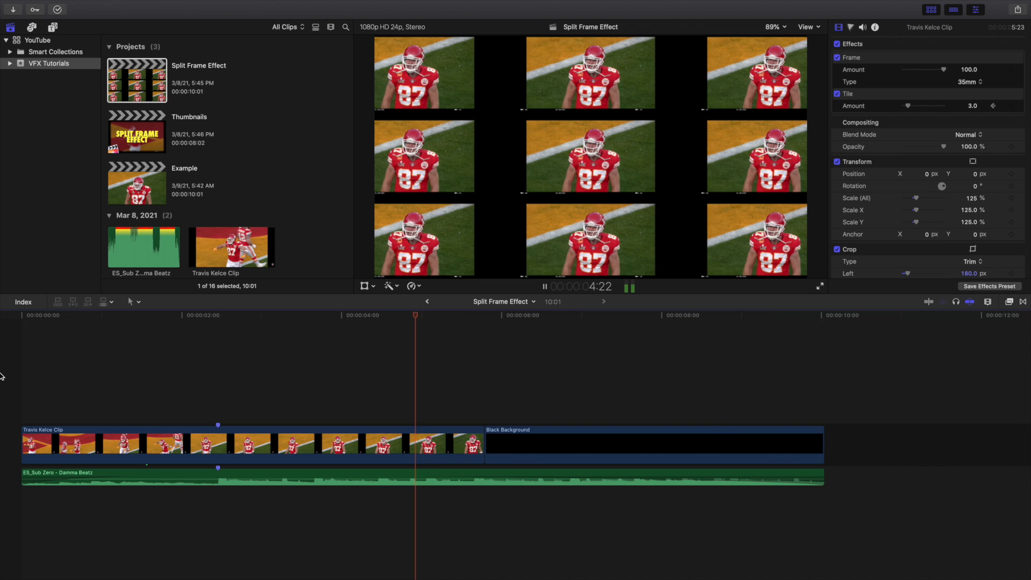
{"action": "key", "text": "space"}
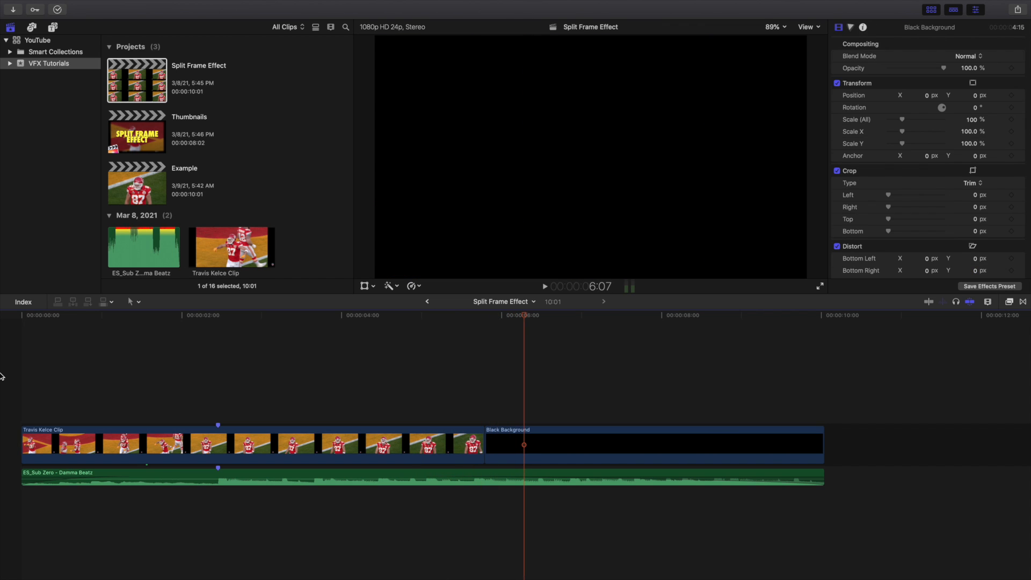
{"action": "key", "text": "Home"}
{"action": "key", "text": "space"}
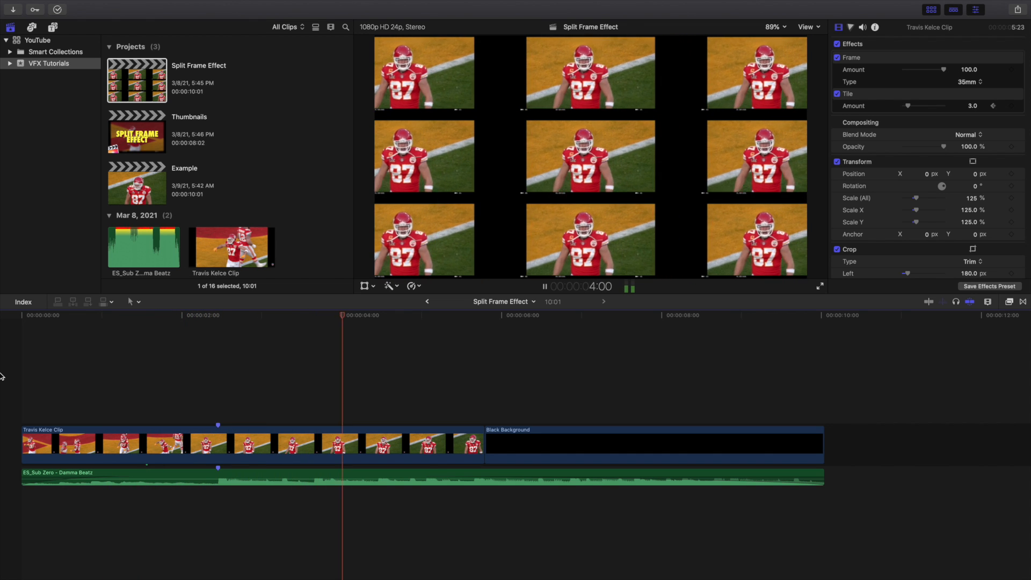
{"action": "key", "text": "space"}
{"action": "key", "text": "Home"}
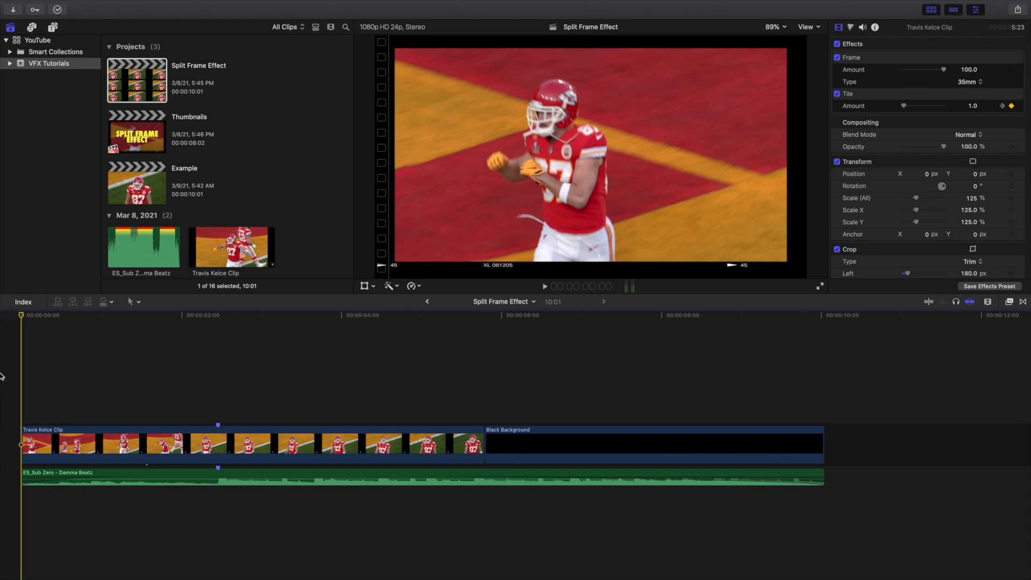
{"action": "left_click", "coordinate": [132, 449]}
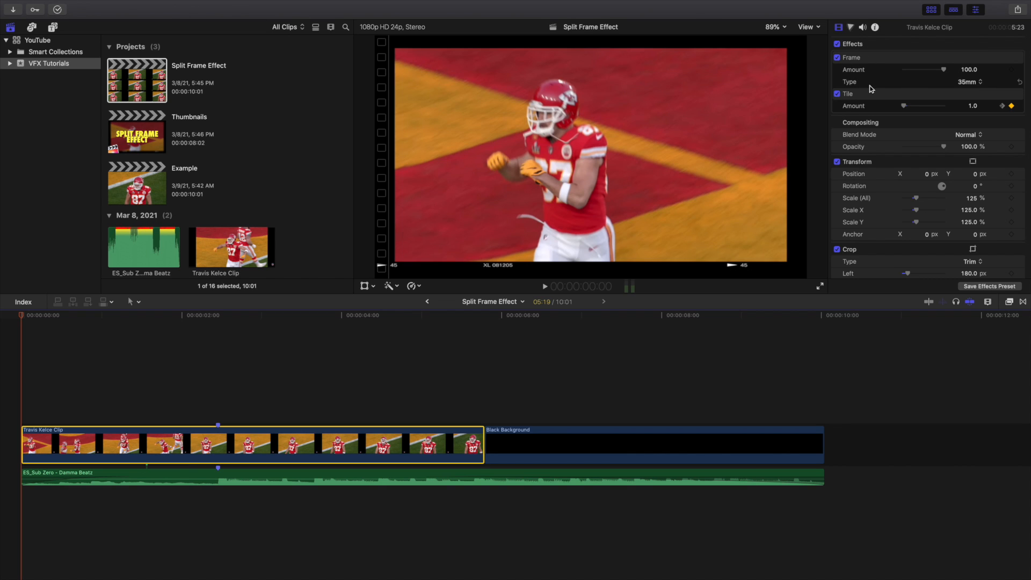
Open the Example project, search all video effects for "frame" and apply the Frame effect to the Travis Kelce Clip.
{"action": "double_click", "coordinate": [154, 193]}
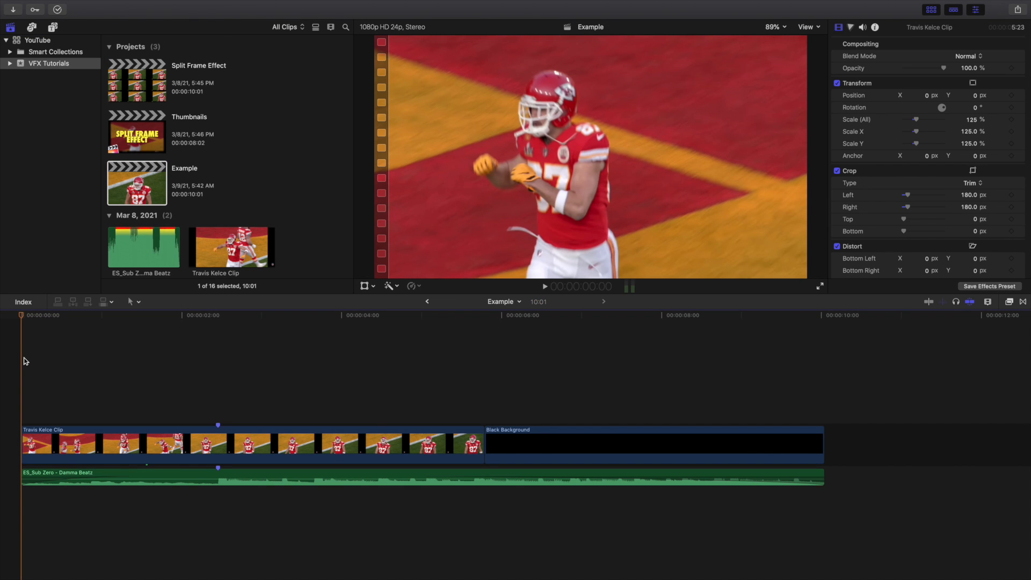
{"action": "left_click", "coordinate": [92, 445]}
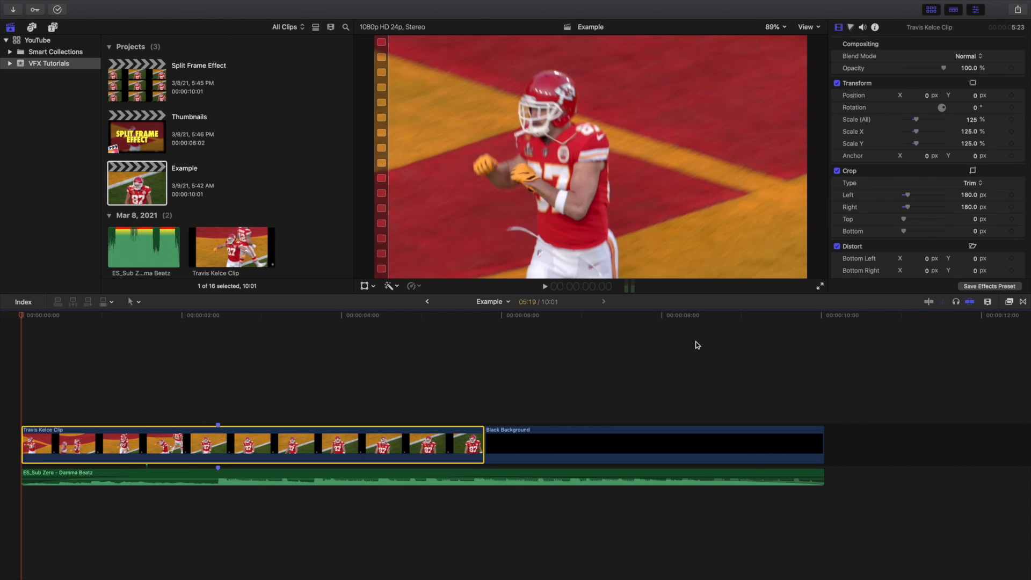
{"action": "left_click", "coordinate": [1009, 301]}
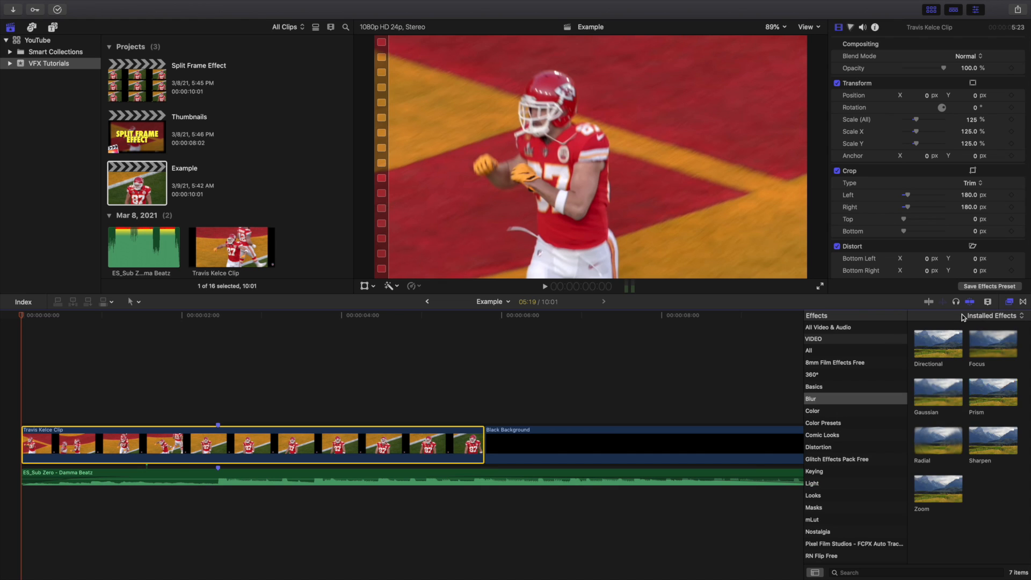
{"action": "left_click", "coordinate": [833, 362]}
{"action": "left_click", "coordinate": [833, 351]}
{"action": "mouse_move", "coordinate": [853, 574]}
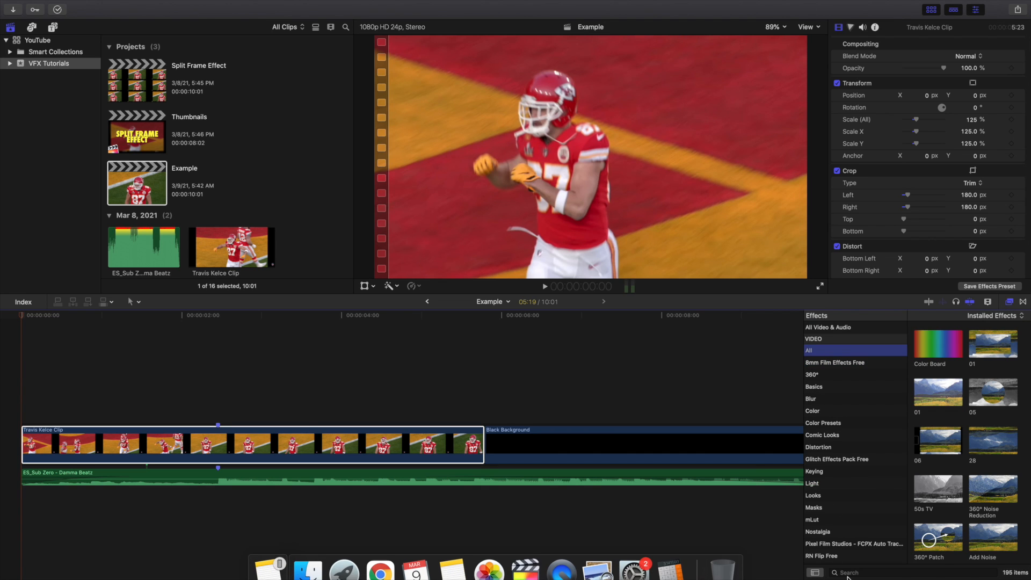
{"action": "left_click", "coordinate": [846, 572]}
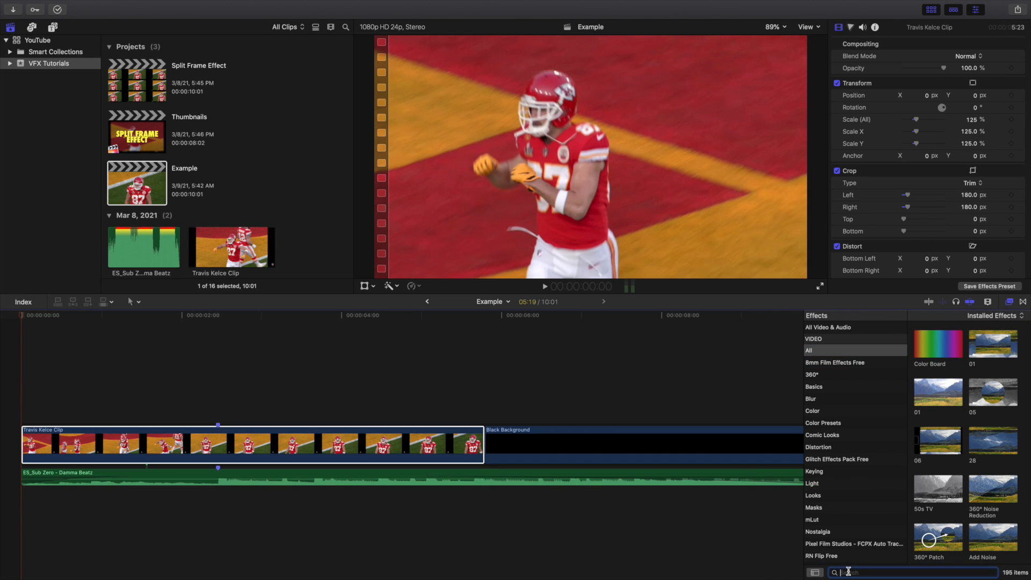
{"action": "type", "text": "frame"}
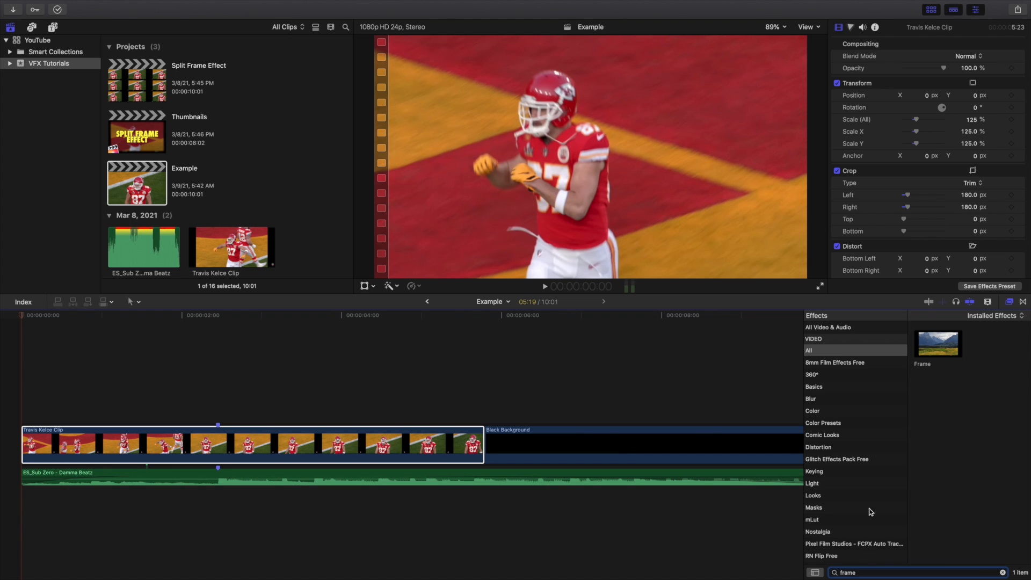
{"action": "left_click_drag", "start_coordinate": [936, 346], "coordinate": [351, 441]}
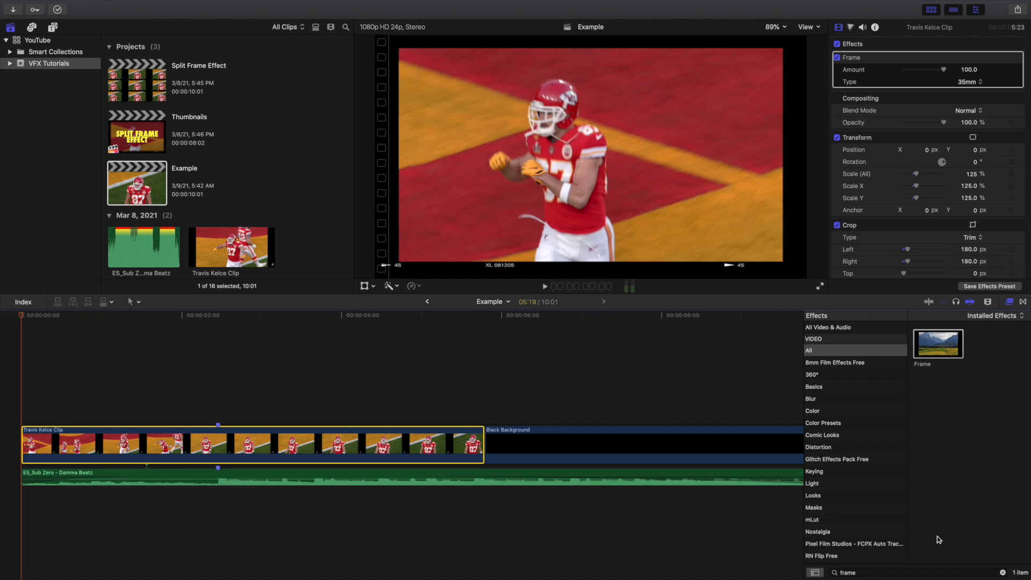
Search the effects for "tile", apply the Tile effect to the Travis Kelce Clip and close the effects browser.
{"action": "left_click", "coordinate": [1002, 572]}
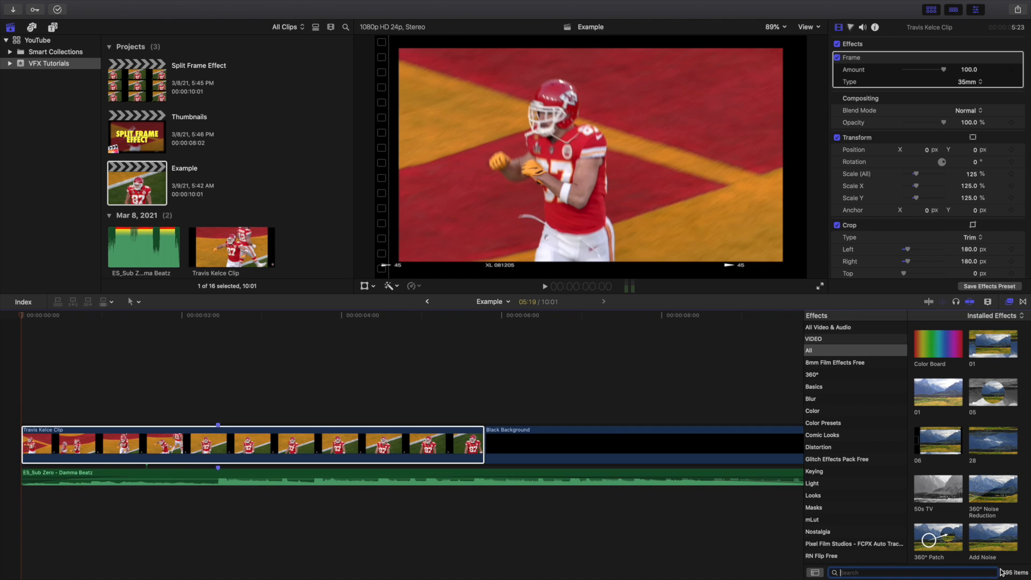
{"action": "type", "text": "tile"}
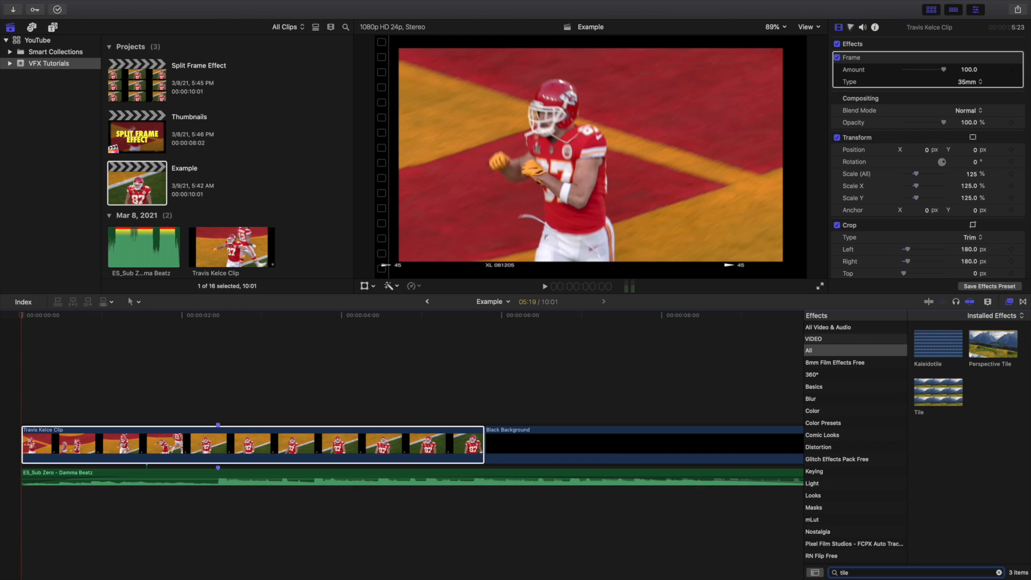
{"action": "left_click_drag", "start_coordinate": [945, 400], "coordinate": [411, 439]}
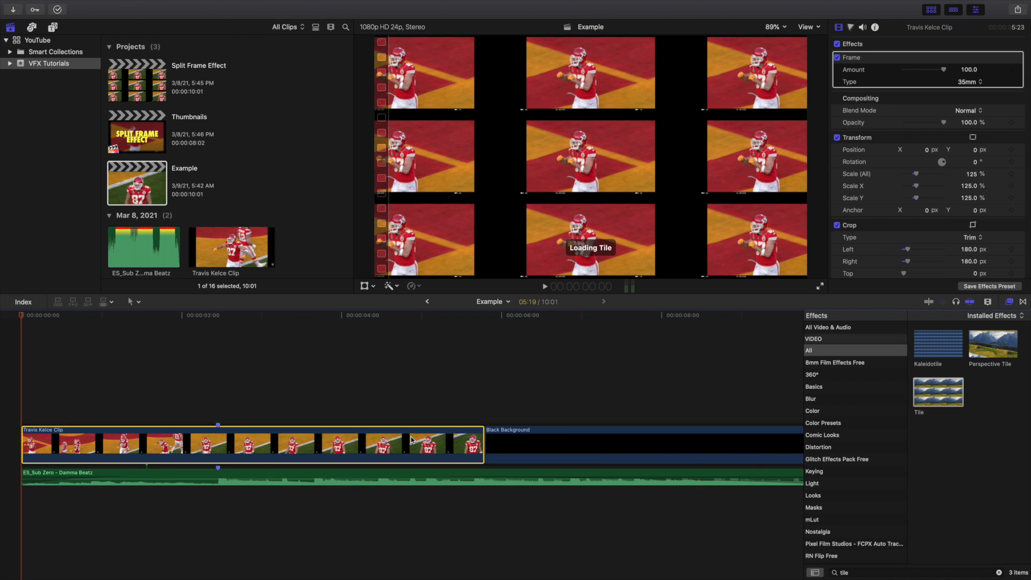
{"action": "left_click", "coordinate": [1009, 302]}
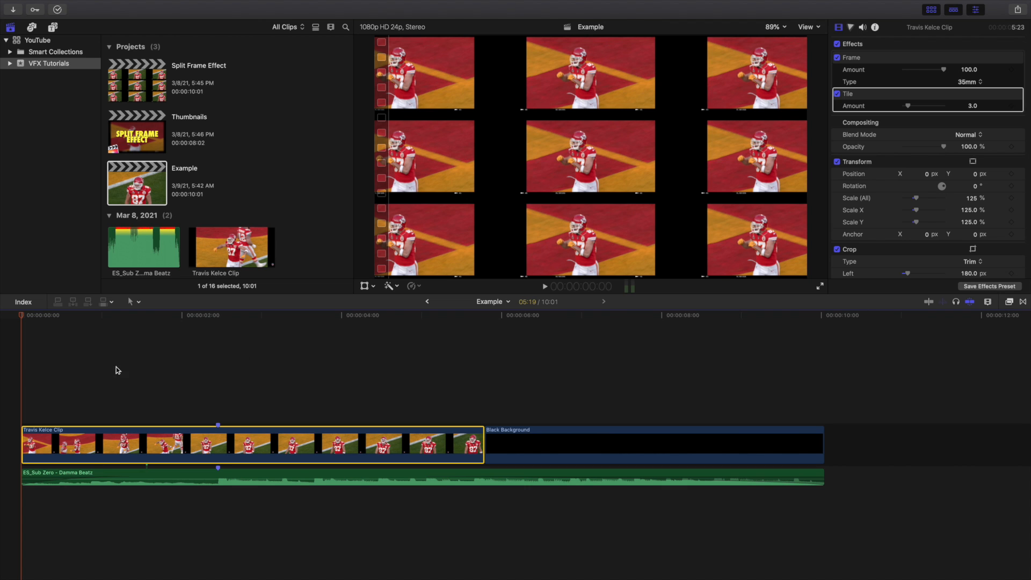
Play the Example project from the start to check the tiled clip, and return to the beginning.
{"action": "left_click", "coordinate": [5, 385]}
{"action": "key", "text": "space"}
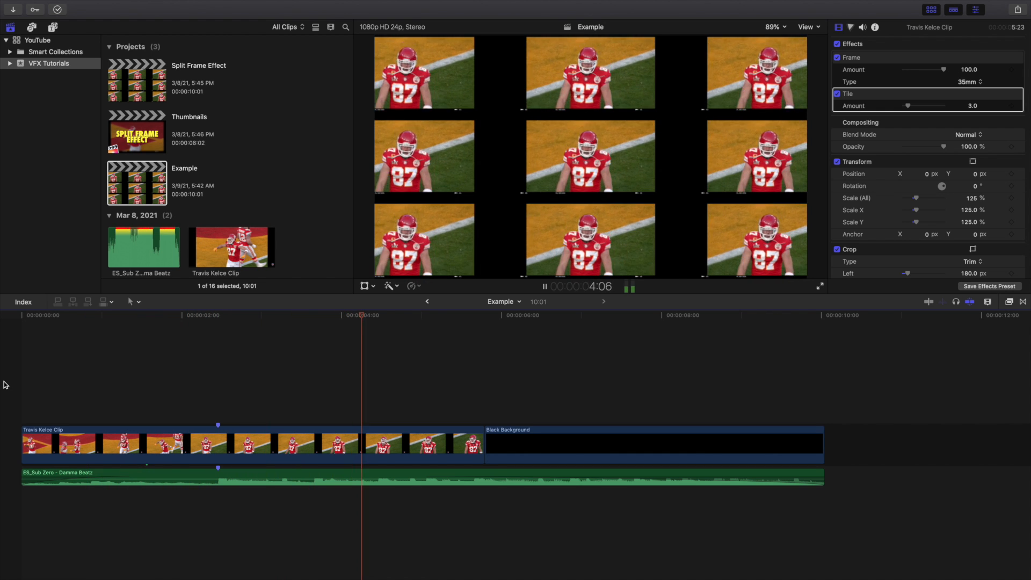
{"action": "key", "text": "space"}
{"action": "key", "text": "Home"}
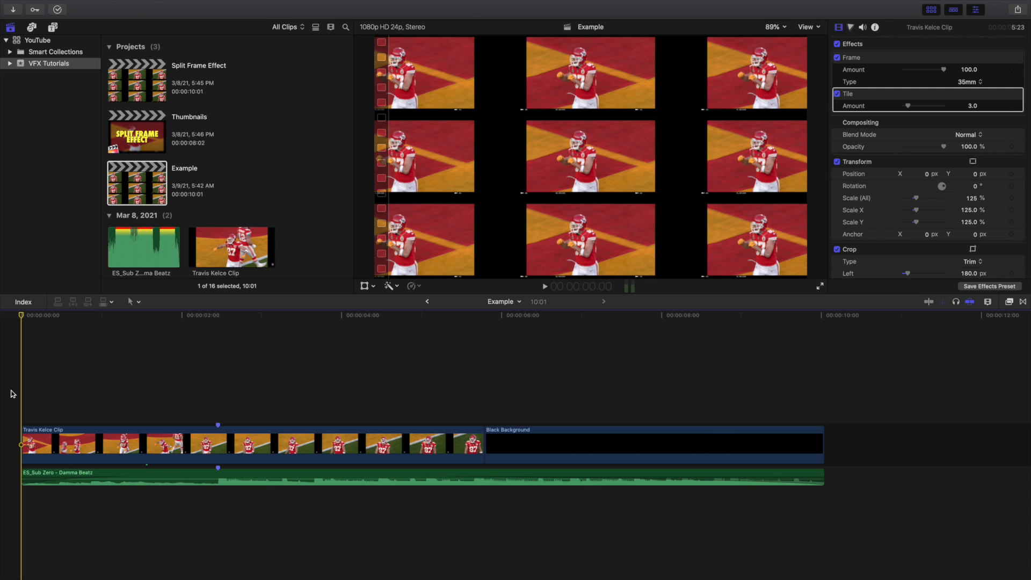
Set the Travis Kelce Clip's Tile amount to 1 and add a keyframe for it at the start of the timeline.
{"action": "left_click", "coordinate": [61, 431]}
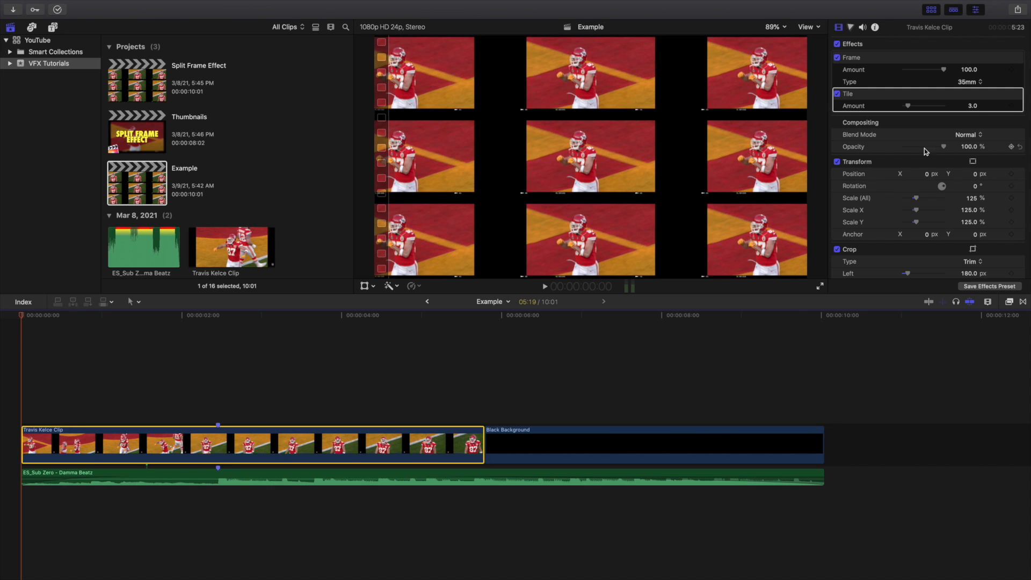
{"action": "left_click", "coordinate": [972, 106]}
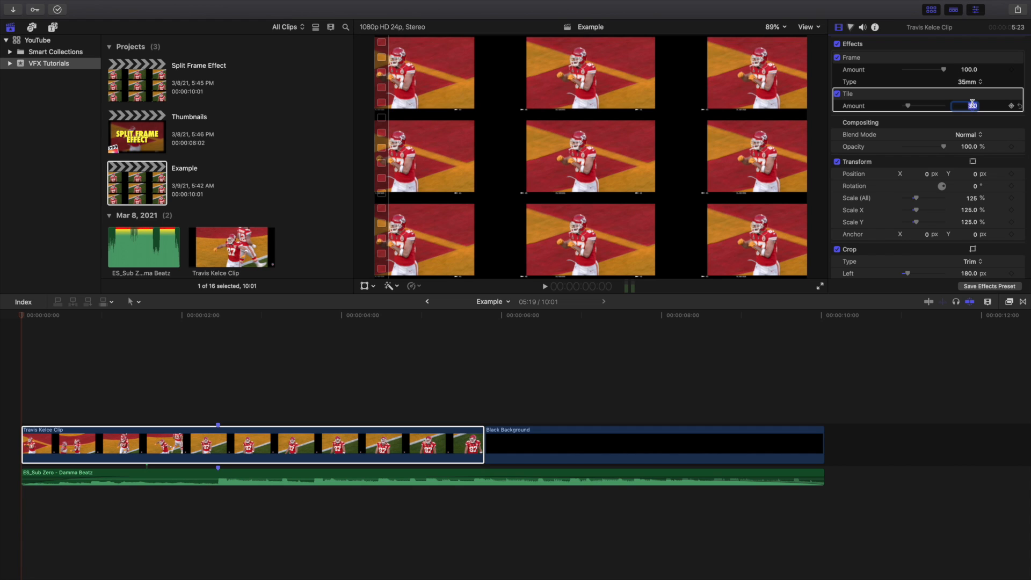
{"action": "key", "text": "Return"}
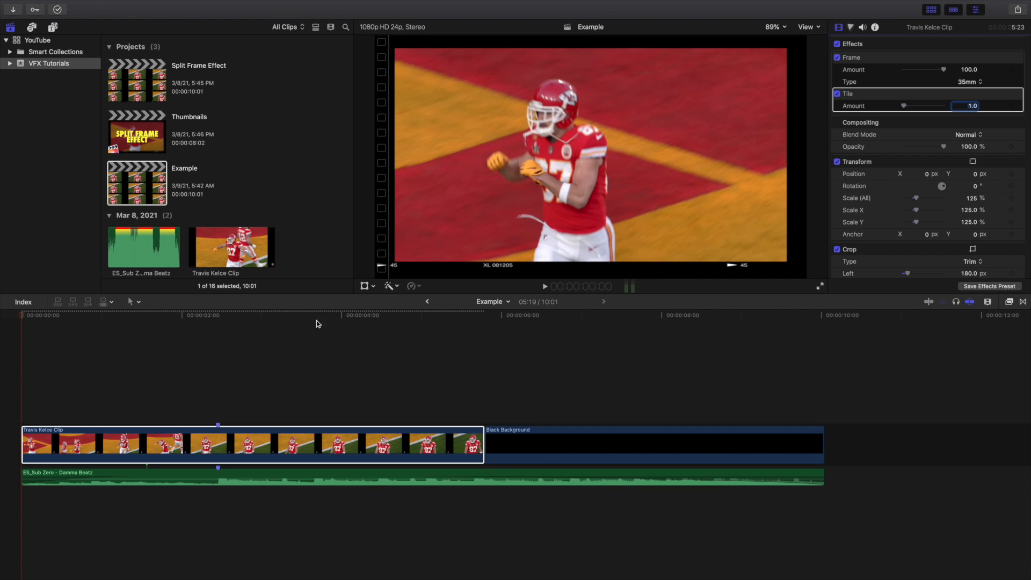
{"action": "left_click", "coordinate": [43, 438]}
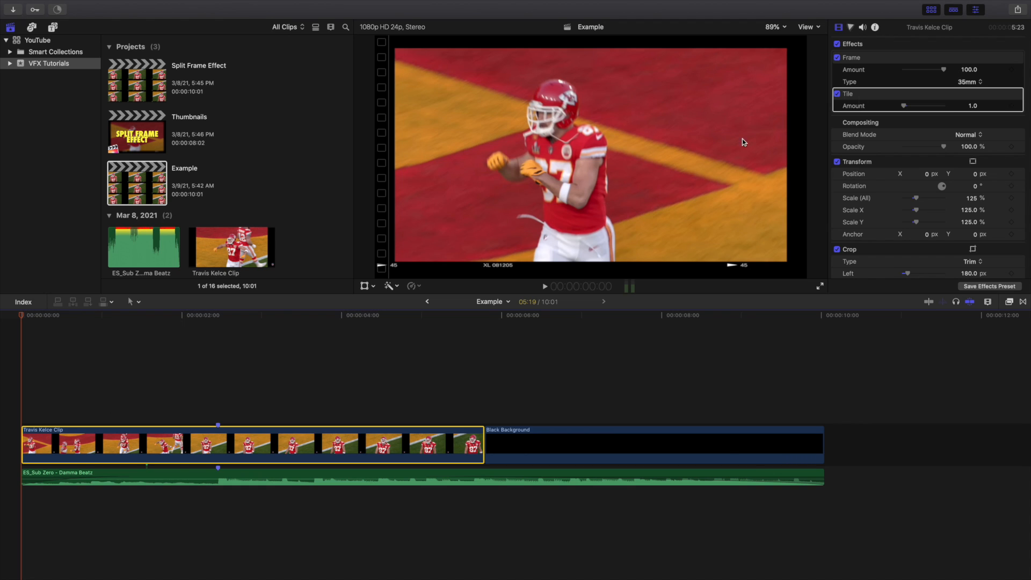
{"action": "left_click", "coordinate": [1012, 107]}
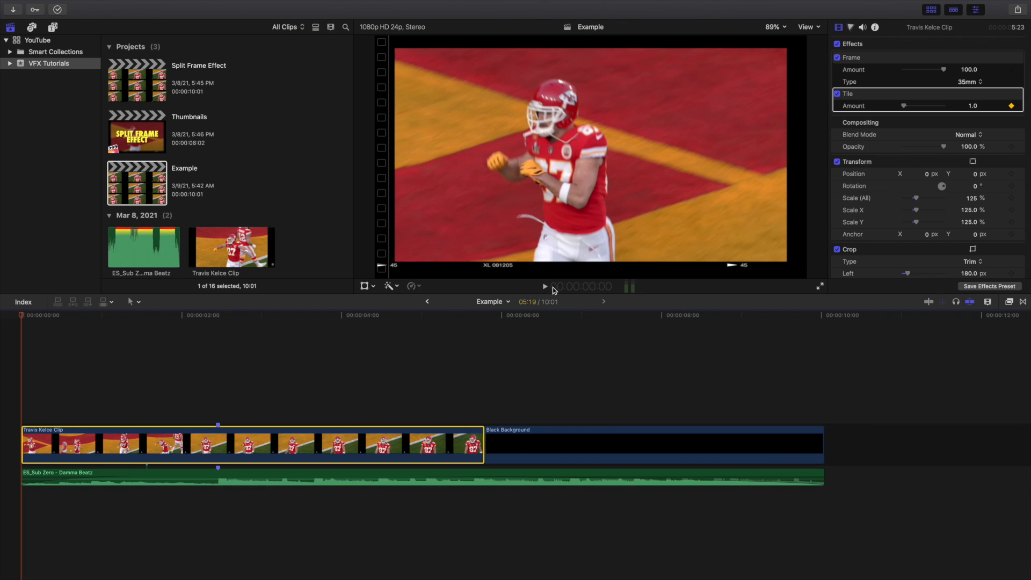
At the 2:11 marker, keyframe the Travis Kelce Clip's Tile amount at 3 and play the change from the start.
{"action": "left_click", "coordinate": [218, 385]}
{"action": "left_click", "coordinate": [216, 442]}
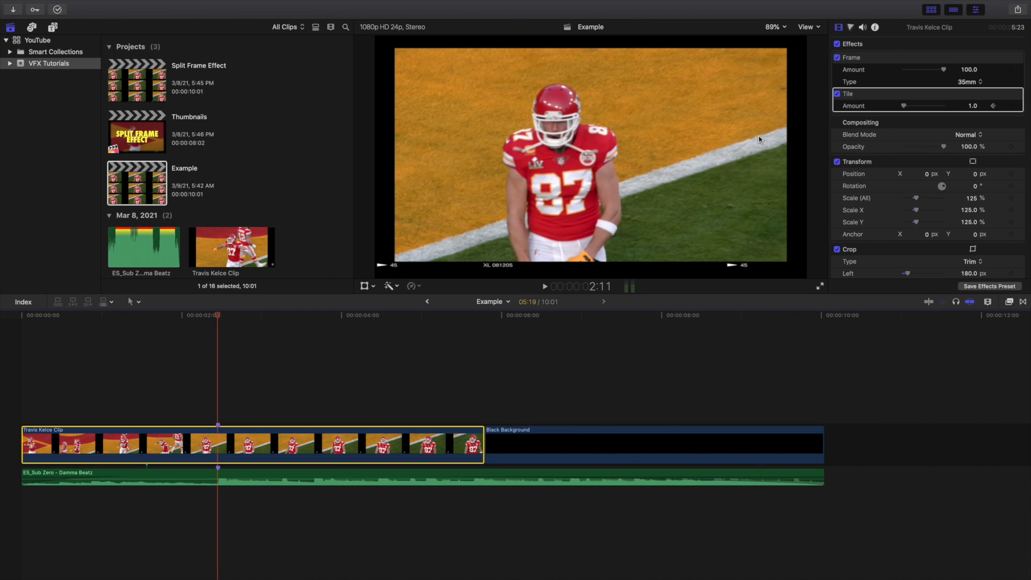
{"action": "left_click", "coordinate": [973, 107]}
{"action": "type", "text": "3"}
{"action": "key", "text": "Return"}
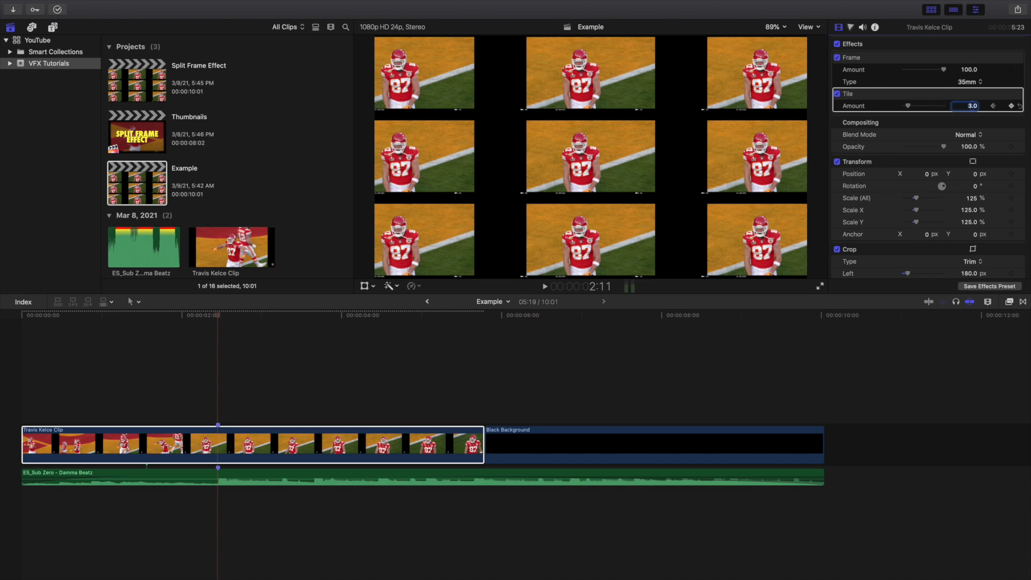
{"action": "left_click", "coordinate": [1012, 106]}
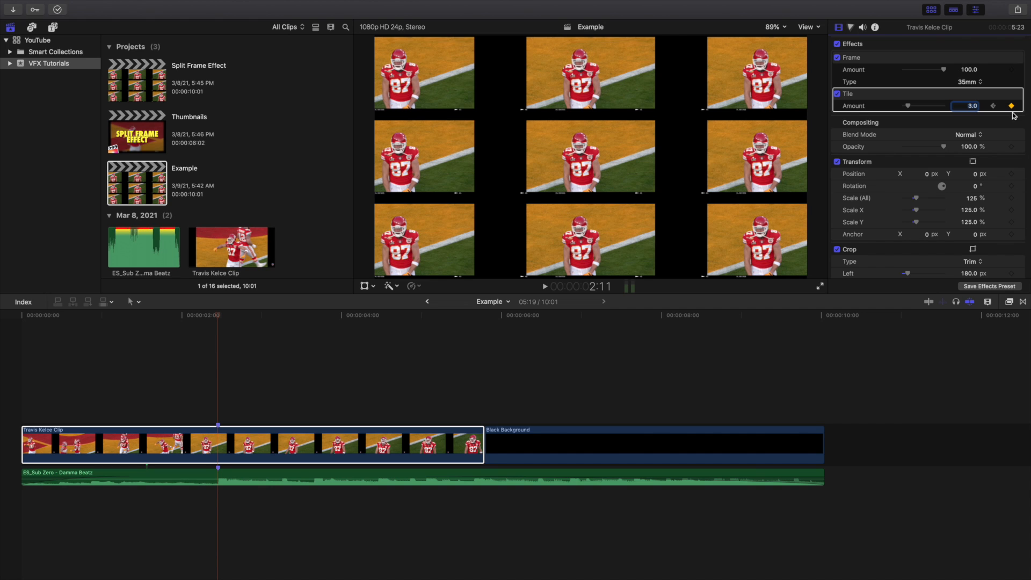
{"action": "left_click", "coordinate": [3, 374]}
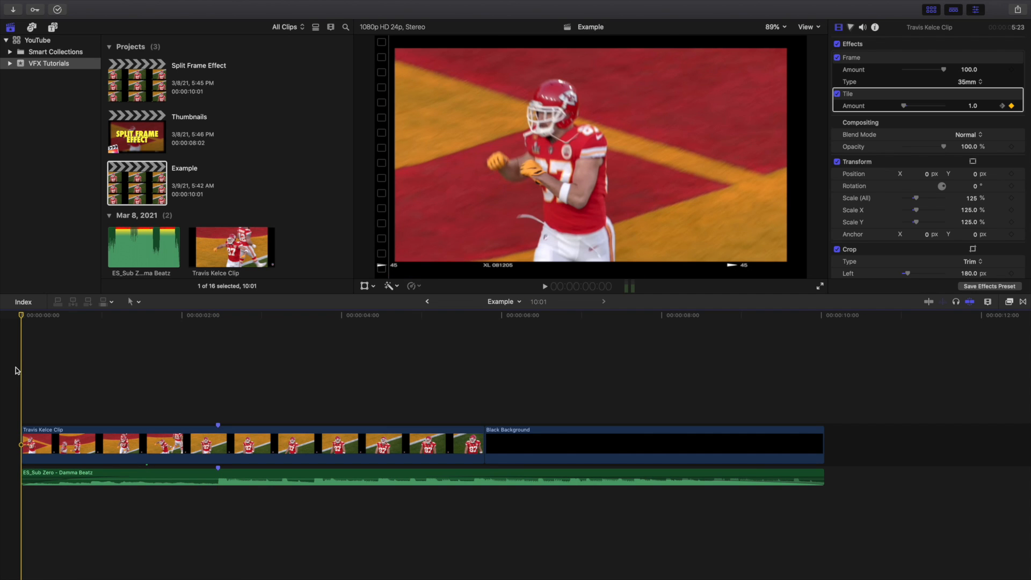
{"action": "key", "text": "space"}
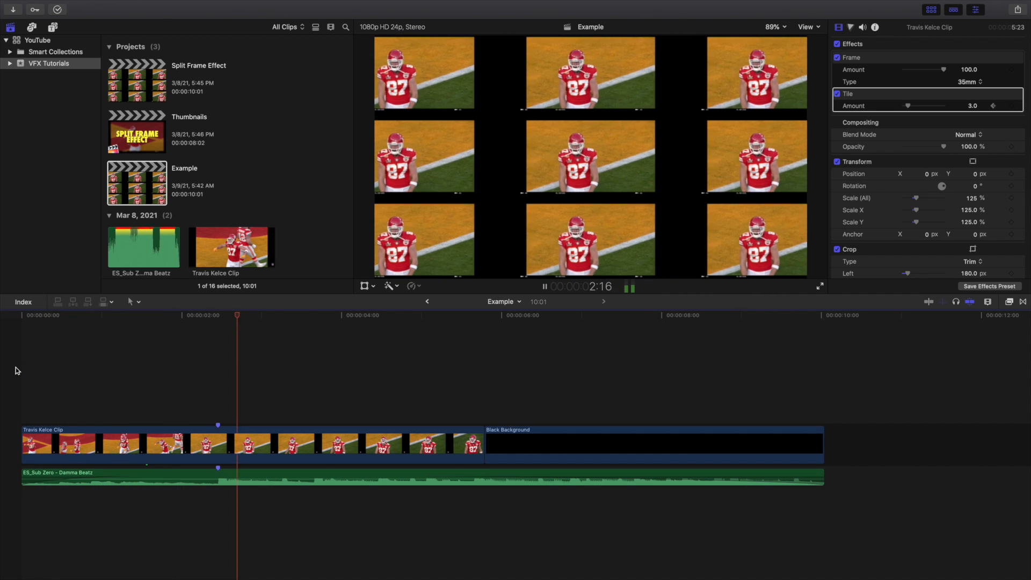
Try a Tile amount of 10 on the Travis Kelce Clip at the 2:11 marker and preview it from the start.
{"action": "left_click", "coordinate": [218, 404]}
{"action": "left_click", "coordinate": [220, 449]}
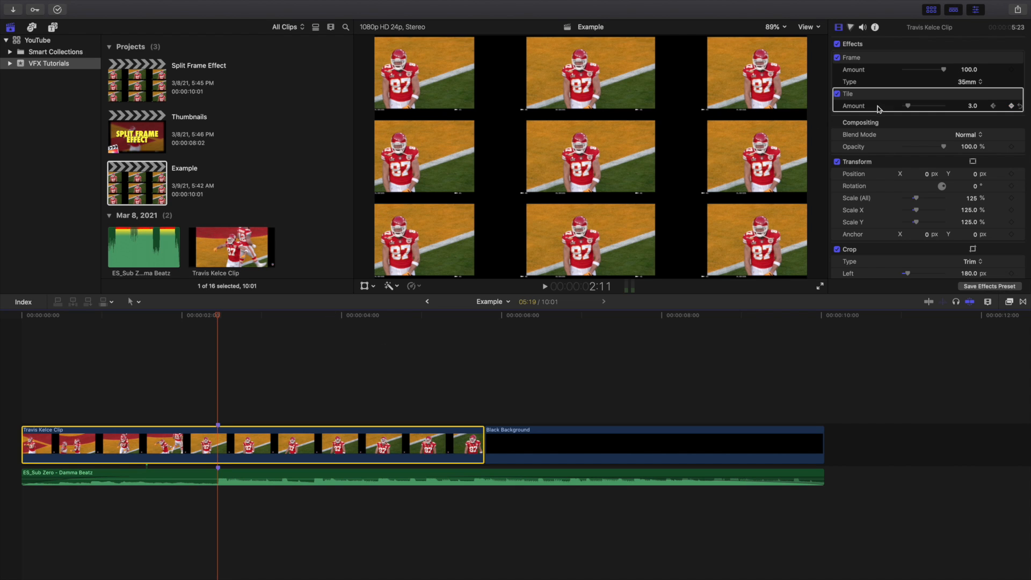
{"action": "left_click_drag", "start_coordinate": [907, 107], "coordinate": [926, 109]}
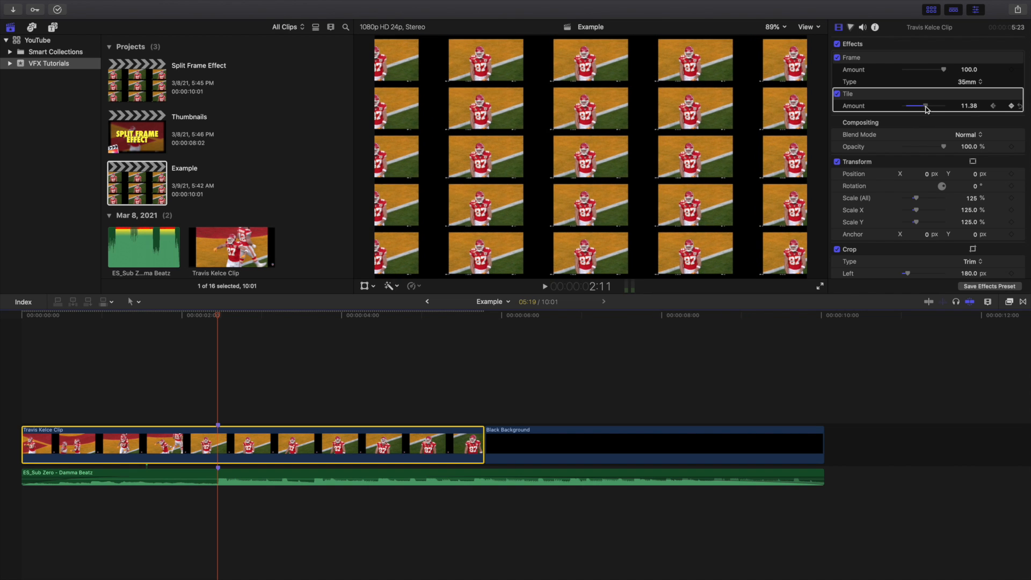
{"action": "left_click", "coordinate": [970, 107]}
{"action": "type", "text": "10"}
{"action": "key", "text": "Return"}
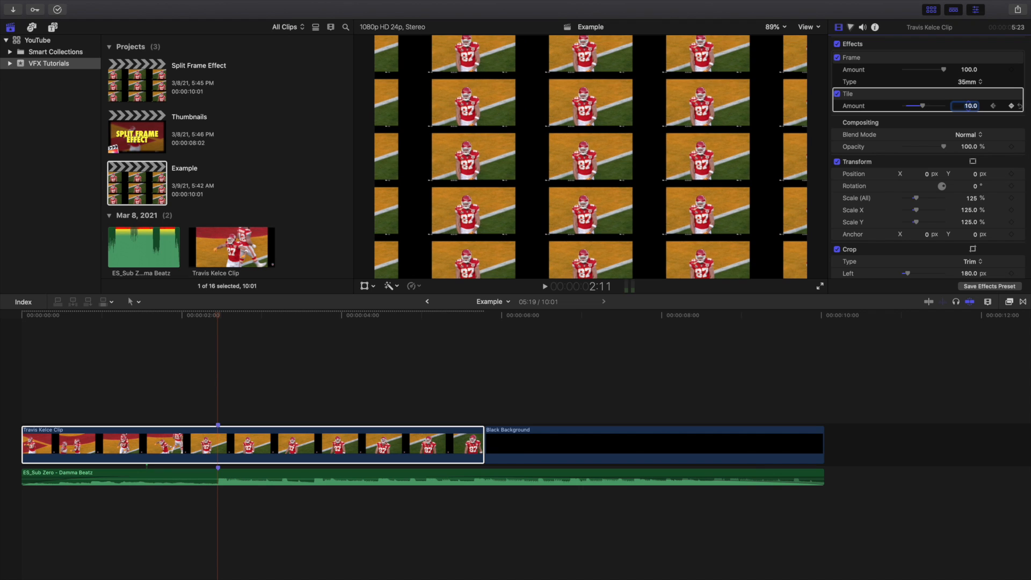
{"action": "key", "text": "Home"}
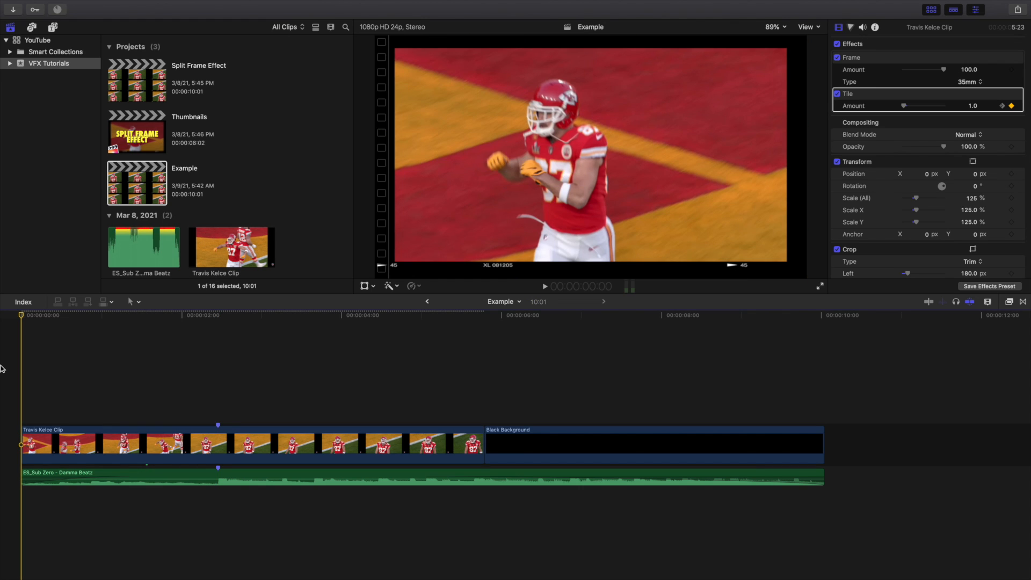
{"action": "key", "text": "space"}
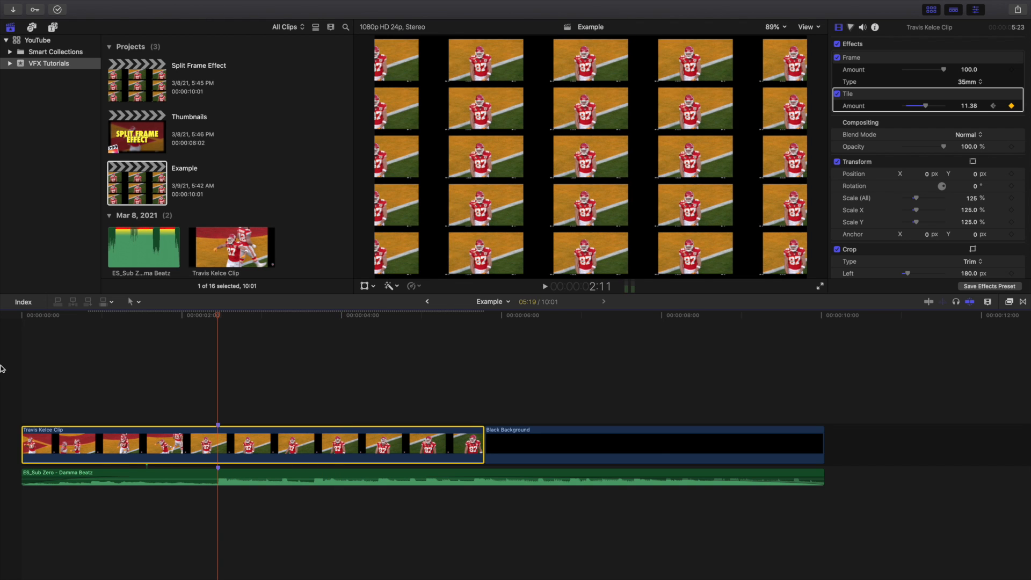
Undo the last Tile amount changes and set the Tile amount to 20 at the 2:11 marker.
{"action": "key", "text": "super+z"}
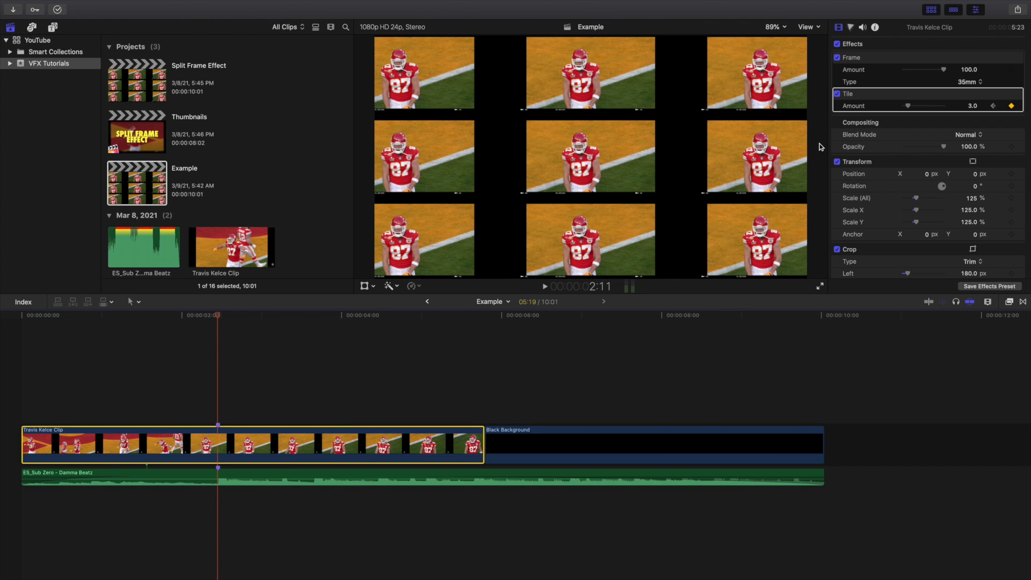
{"action": "left_click_drag", "start_coordinate": [909, 106], "coordinate": [947, 107]}
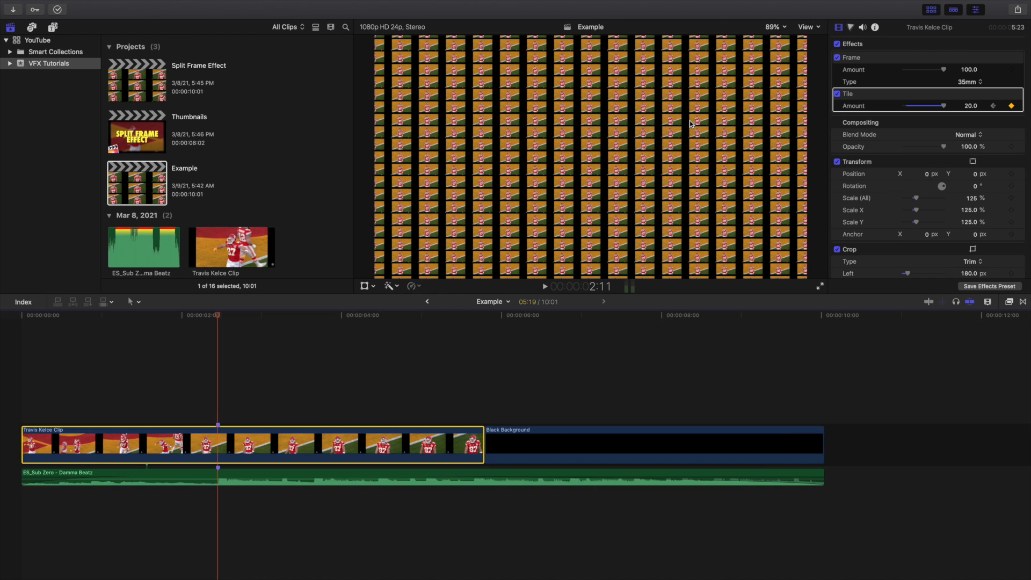
Undo the last Tile amount change on the Travis Kelce Clip and preview the tiling from the start of the timeline.
{"action": "key", "text": "super+z"}
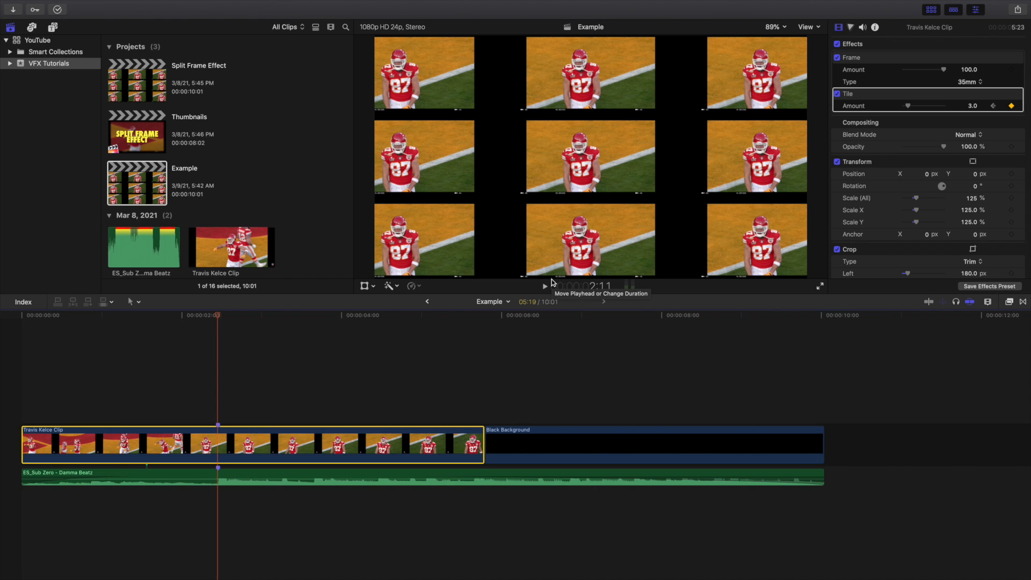
{"action": "left_click", "coordinate": [8, 421]}
{"action": "key", "text": "space"}
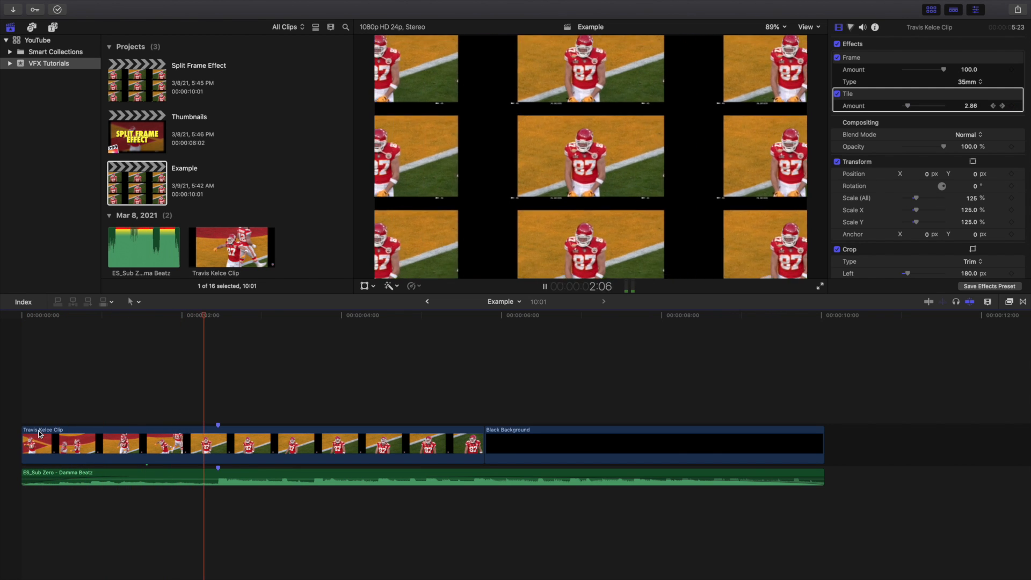
{"action": "key", "text": "space"}
{"action": "left_click", "coordinate": [171, 444]}
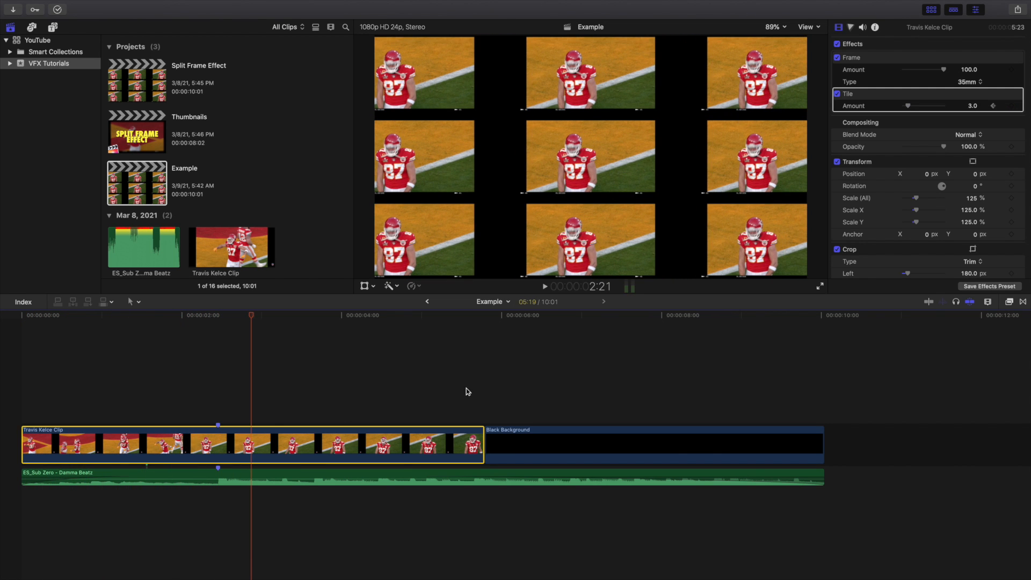
{"action": "left_click", "coordinate": [889, 51]}
{"action": "left_click", "coordinate": [868, 94]}
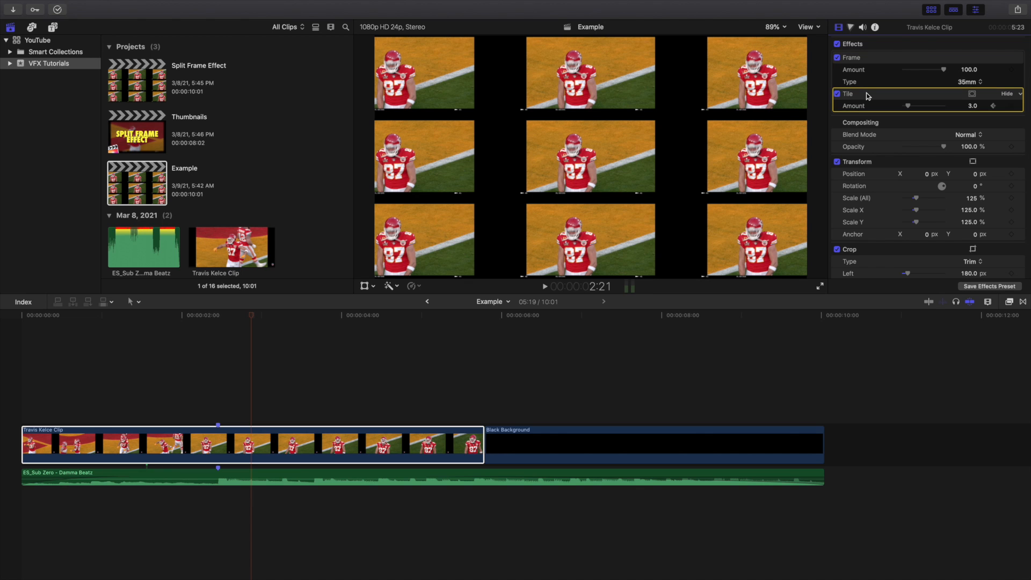
Delete the Example project and open the Split Frame Effect project in the timeline.
{"action": "left_click", "coordinate": [142, 187]}
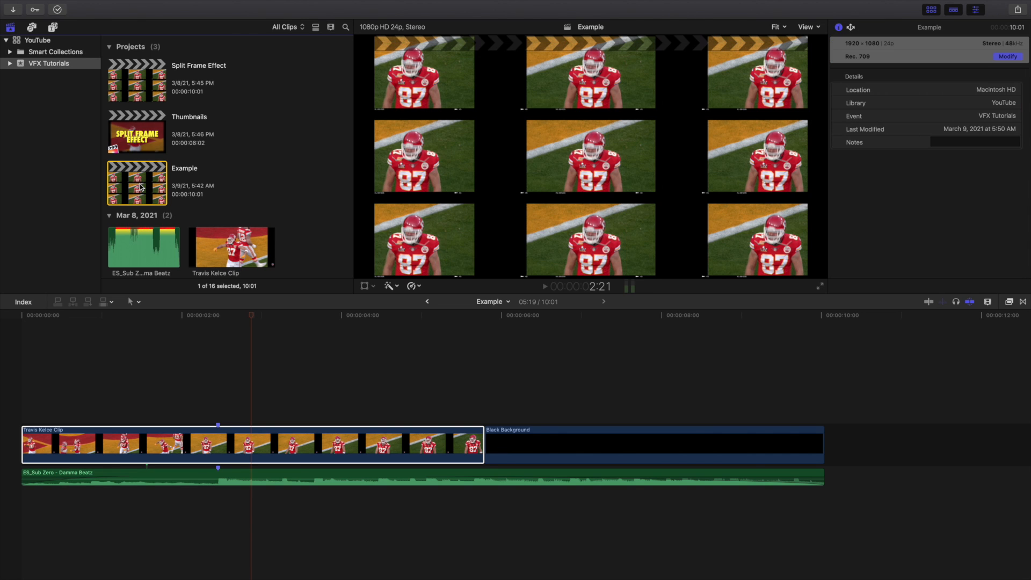
{"action": "key", "text": "super+BackSpace"}
{"action": "left_click", "coordinate": [146, 80]}
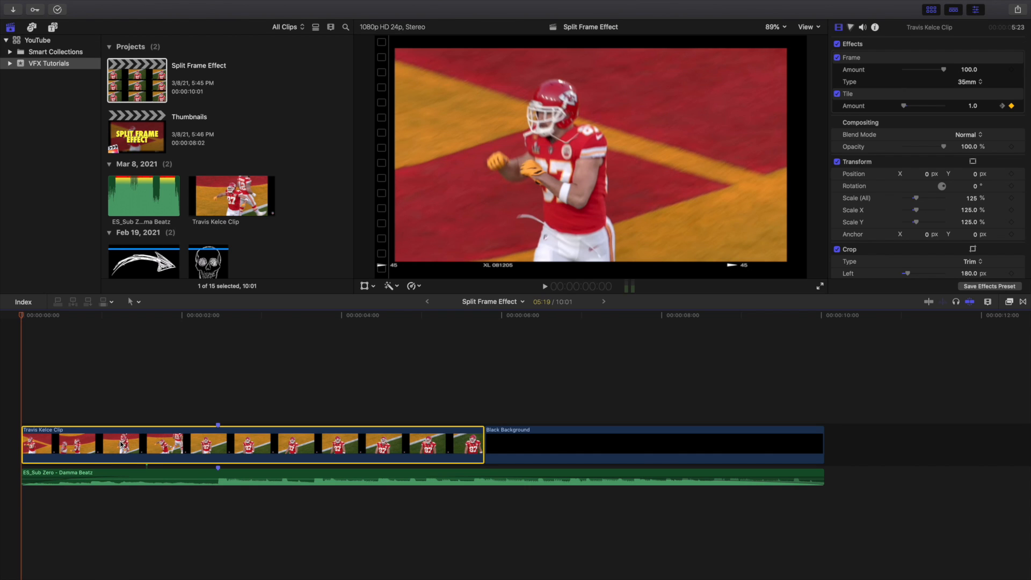
Play the Split Frame Effect project from the start several times to review the finished effect, and return to the beginning.
{"action": "left_click", "coordinate": [113, 440]}
{"action": "key", "text": "space"}
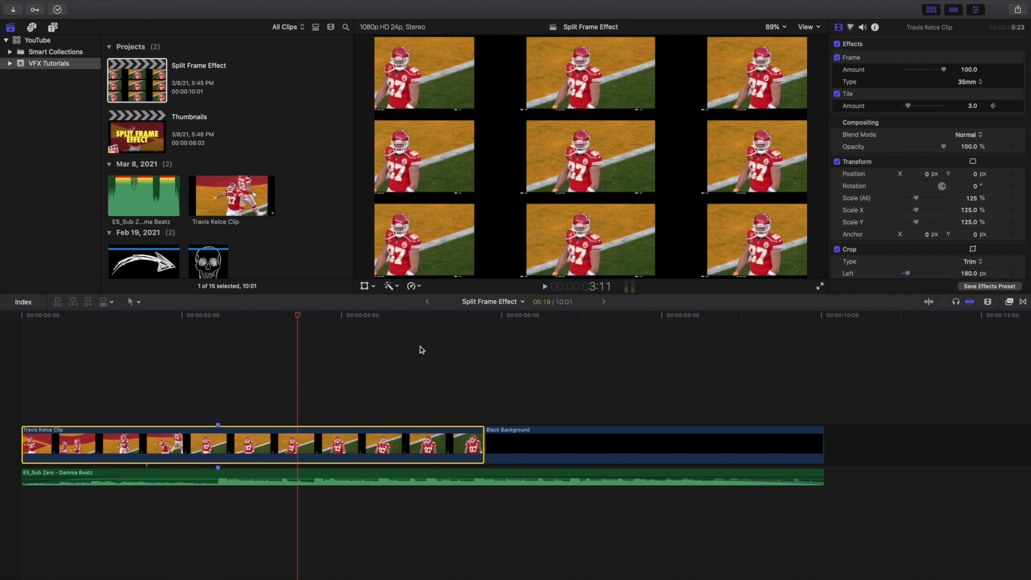
{"action": "left_click", "coordinate": [1, 392]}
{"action": "key", "text": "space"}
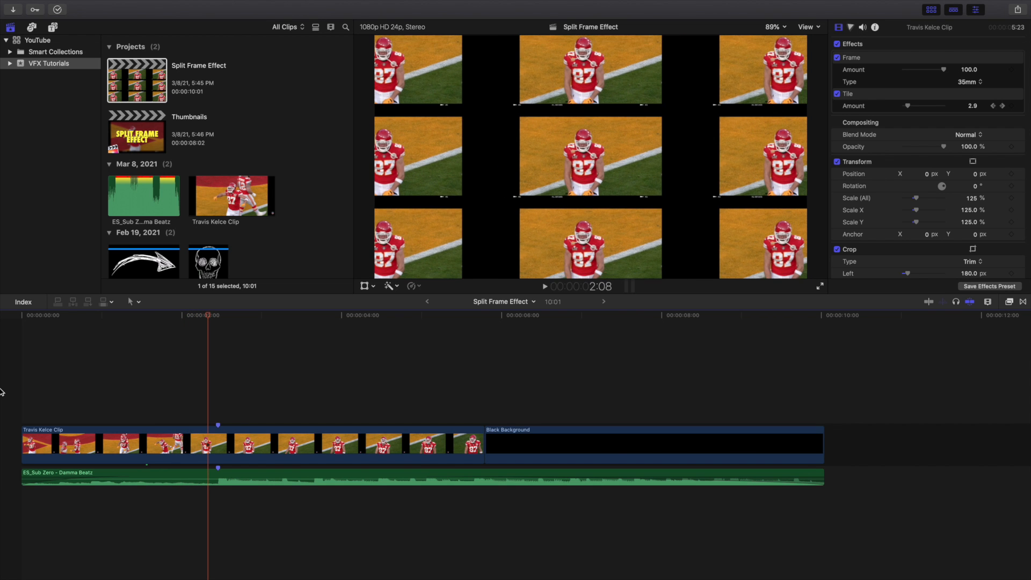
{"action": "key", "text": "Home"}
{"action": "key", "text": "space"}
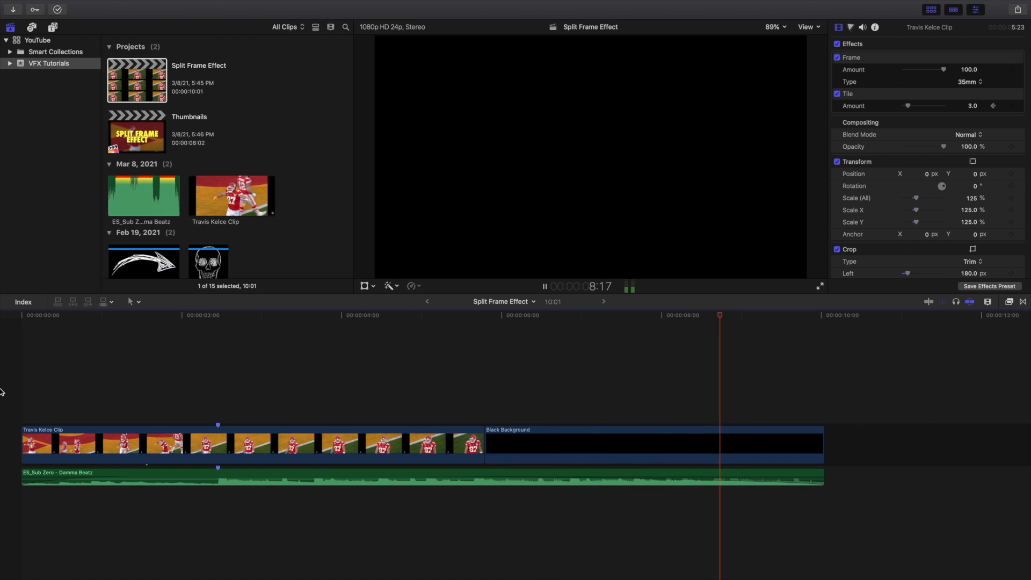
{"action": "key", "text": "space"}
{"action": "left_click", "coordinate": [2, 392]}
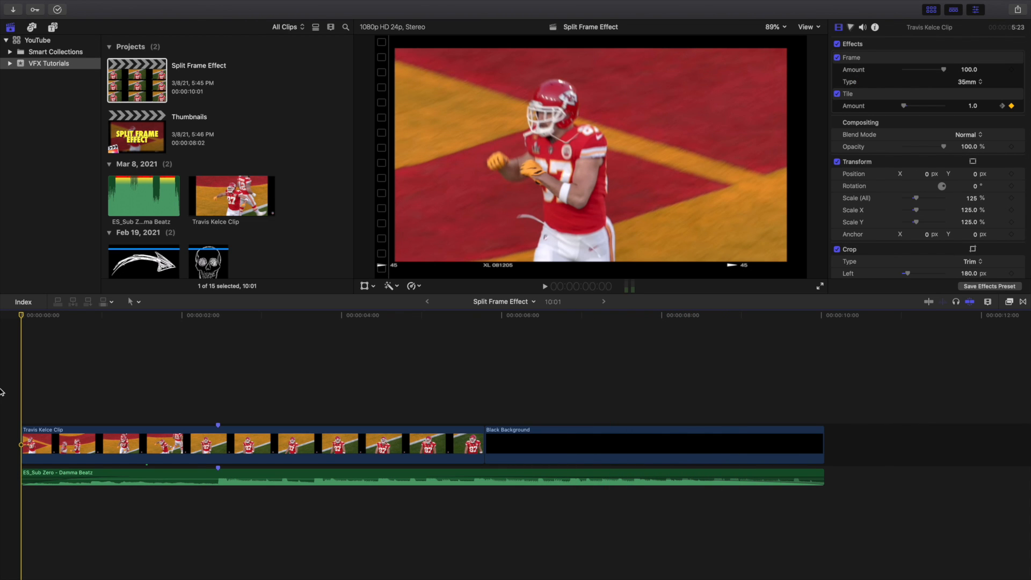